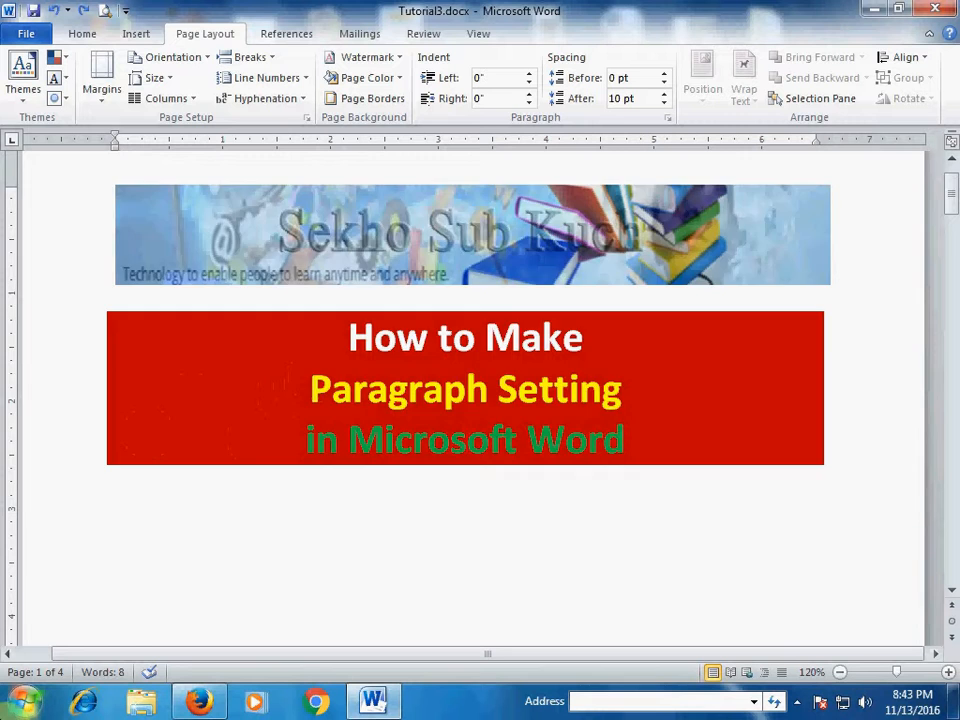
Insert a page break and generate sample text on the new page with =rand(3,6)
{"action": "key", "text": "ctrl+Return"}
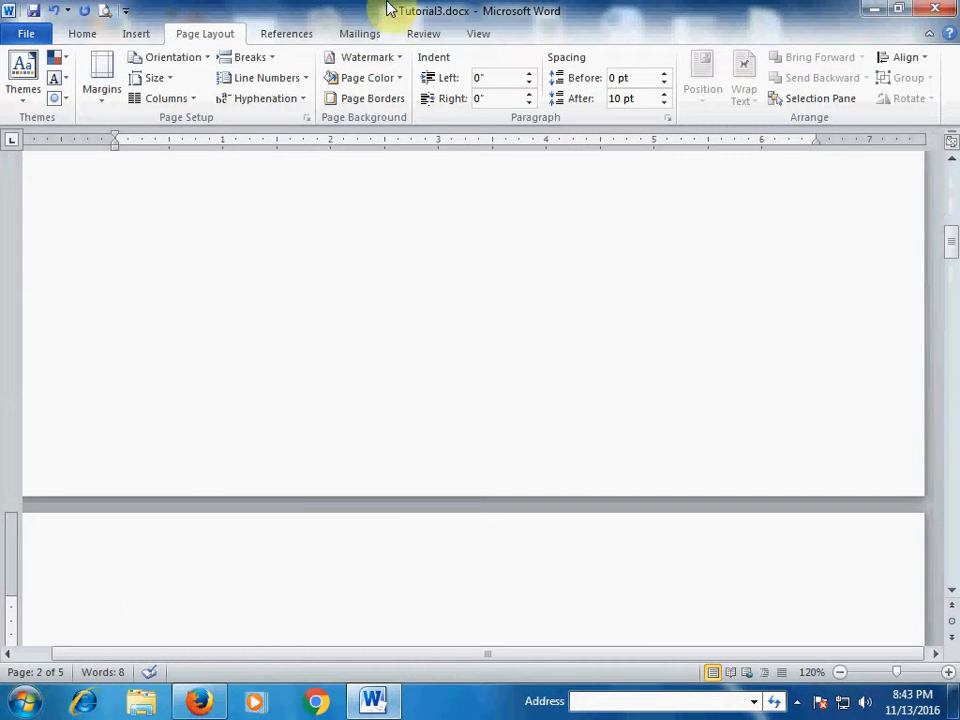
{"action": "scroll", "coordinate": [300, 420], "scroll_direction": "down", "scroll_amount": 5}
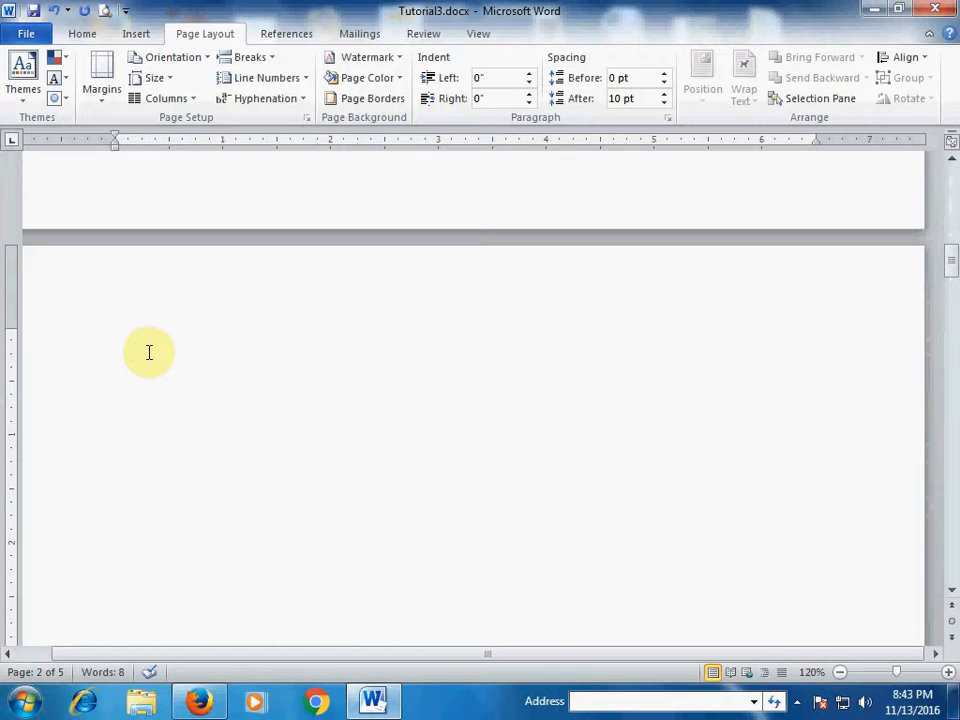
{"action": "type", "text": "=rand(3,6"}
{"action": "key", "text": "Return"}
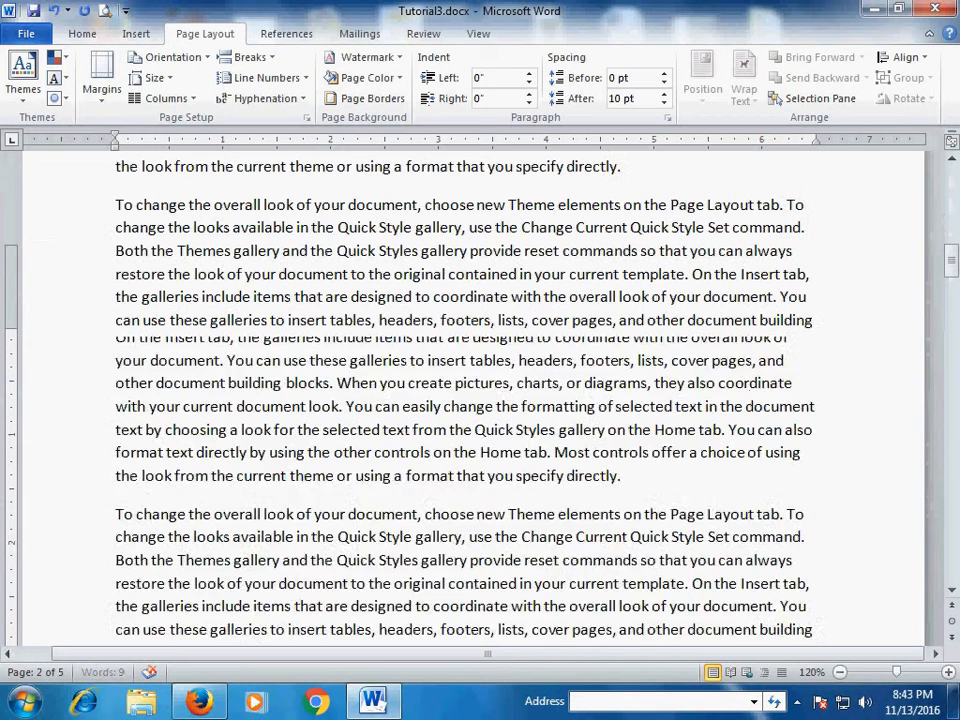
{"action": "scroll", "coordinate": [360, 435], "scroll_direction": "up", "scroll_amount": 2}
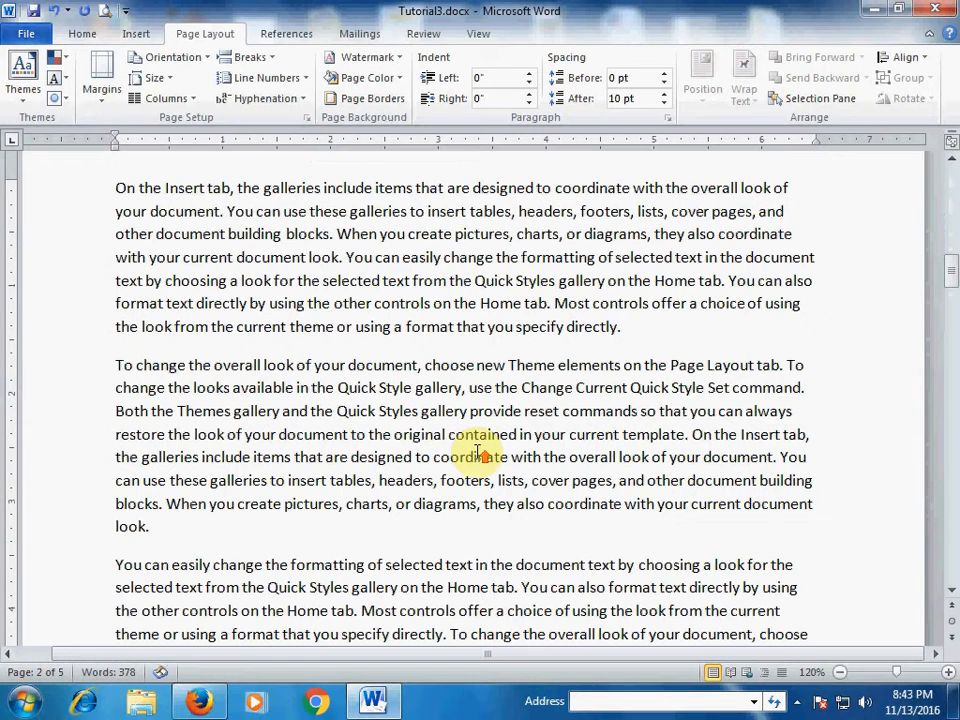
{"action": "scroll", "coordinate": [469, 414], "scroll_direction": "down", "scroll_amount": 2}
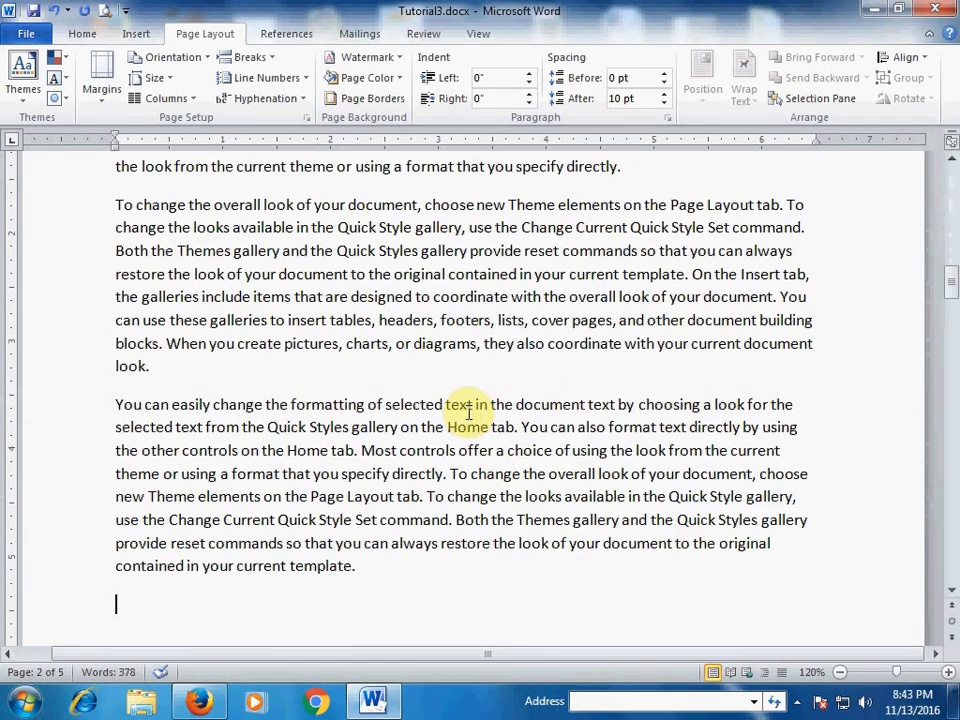
{"action": "scroll", "coordinate": [469, 414], "scroll_direction": "up", "scroll_amount": 2}
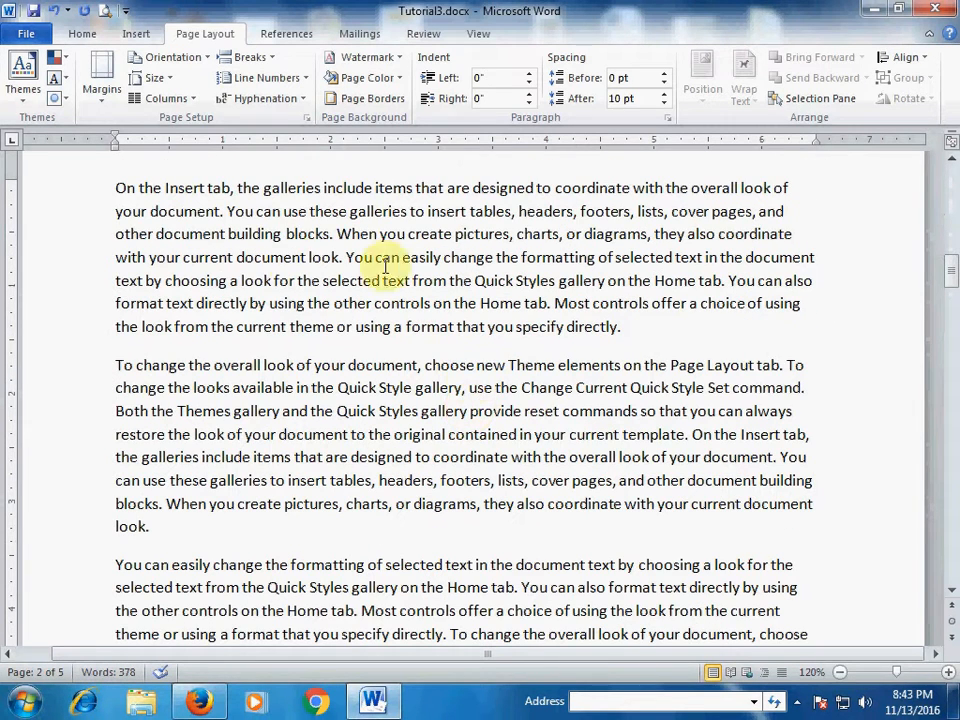
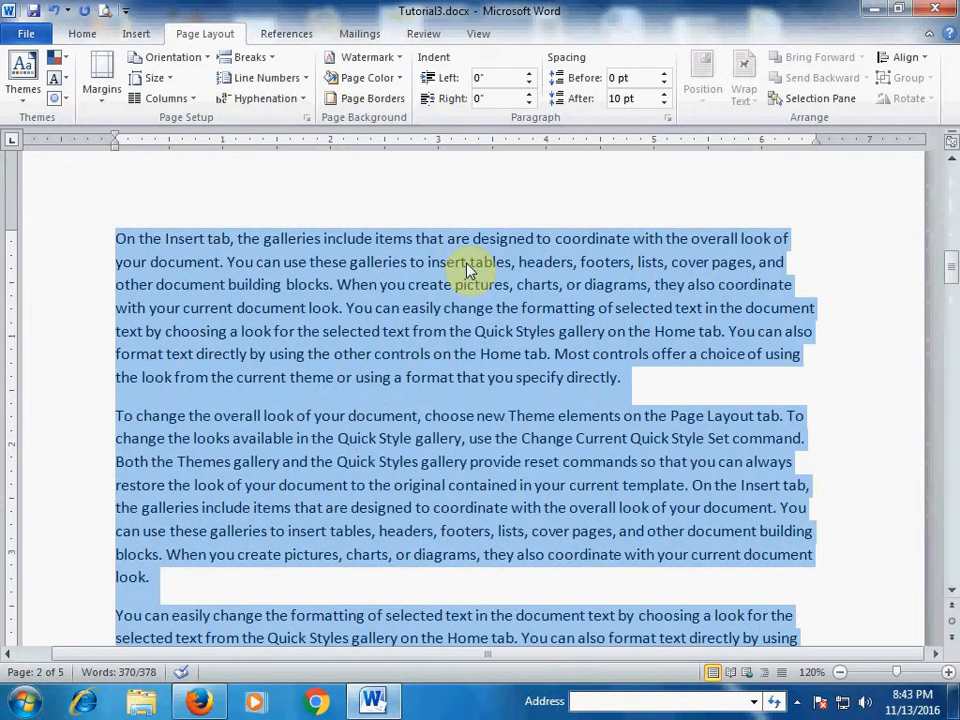
Set the alignment of the selected sample paragraphs to Justified in the Paragraph settings
{"action": "left_click", "coordinate": [75, 32]}
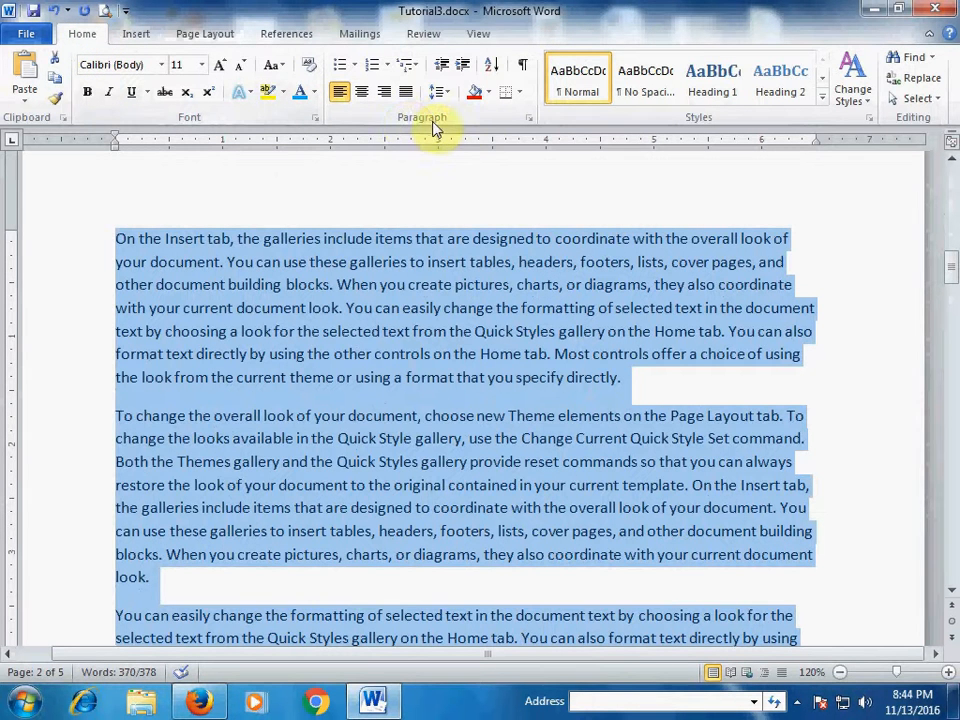
{"action": "left_click", "coordinate": [529, 119]}
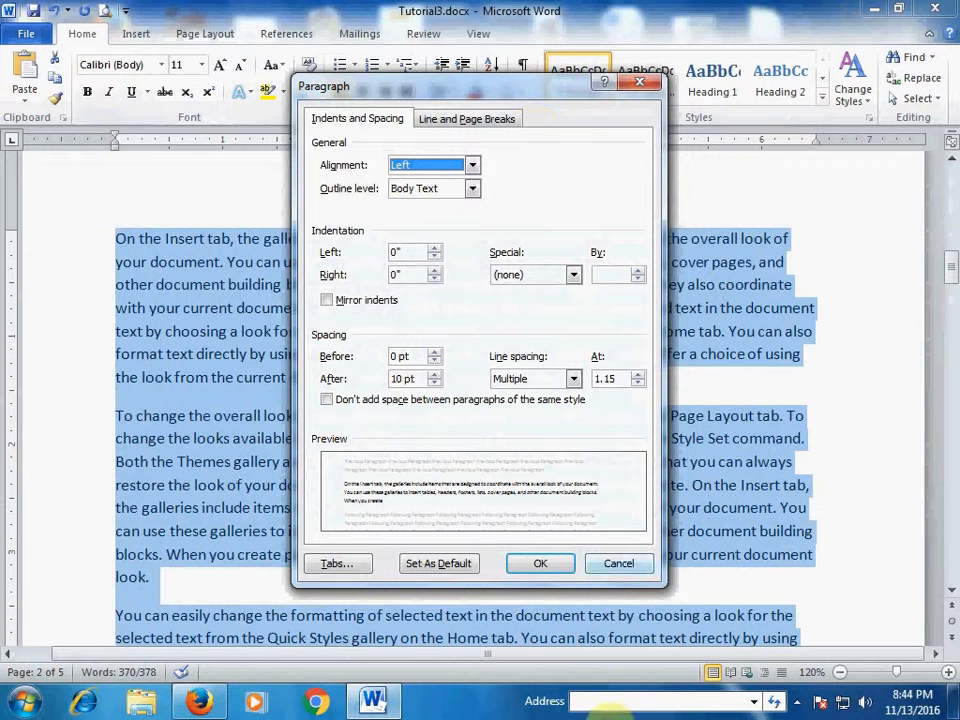
{"action": "left_click", "coordinate": [619, 564]}
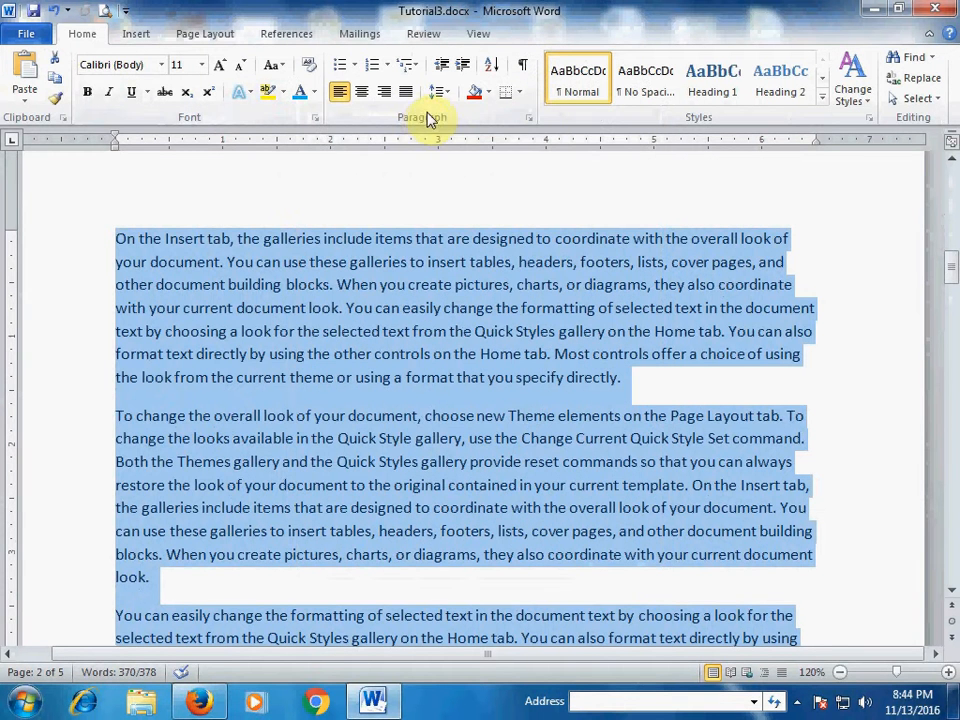
{"action": "left_click", "coordinate": [532, 128]}
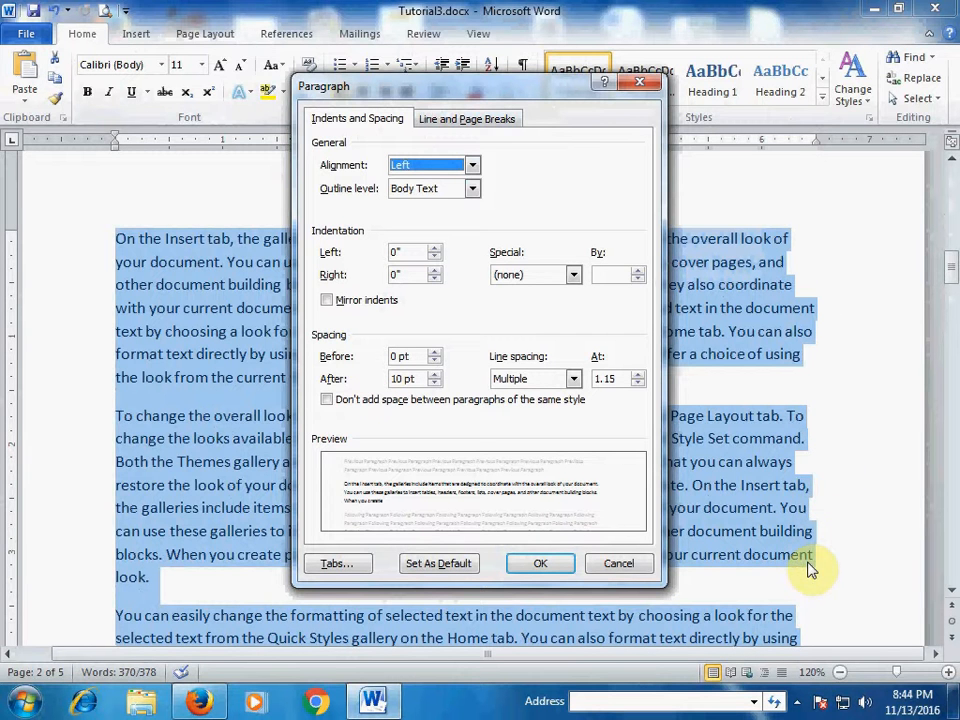
{"action": "left_click", "coordinate": [474, 166]}
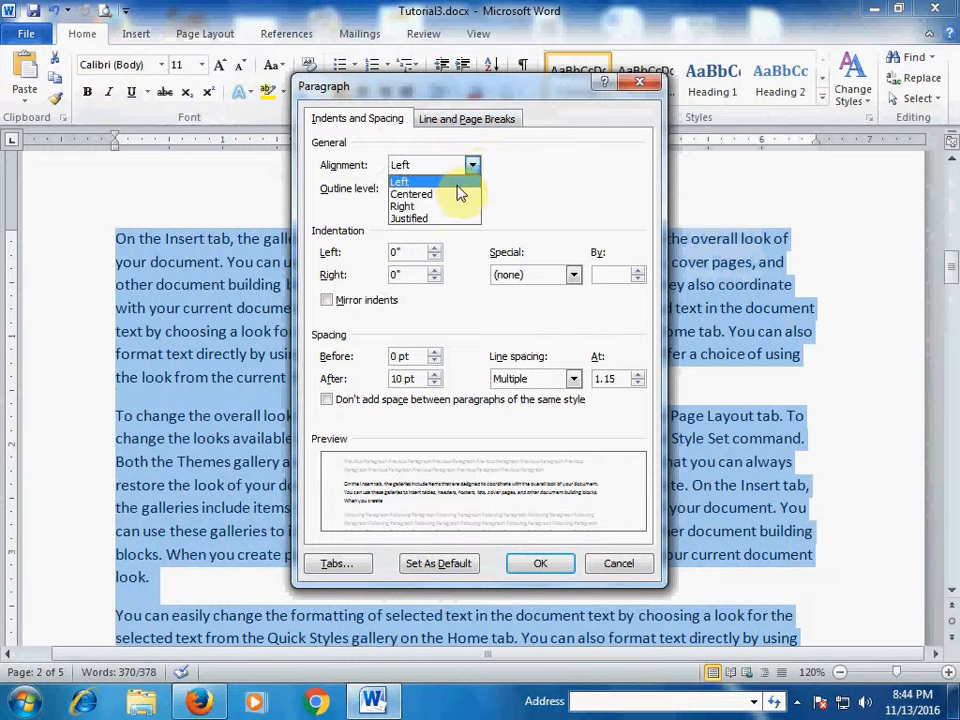
{"action": "left_click", "coordinate": [428, 219]}
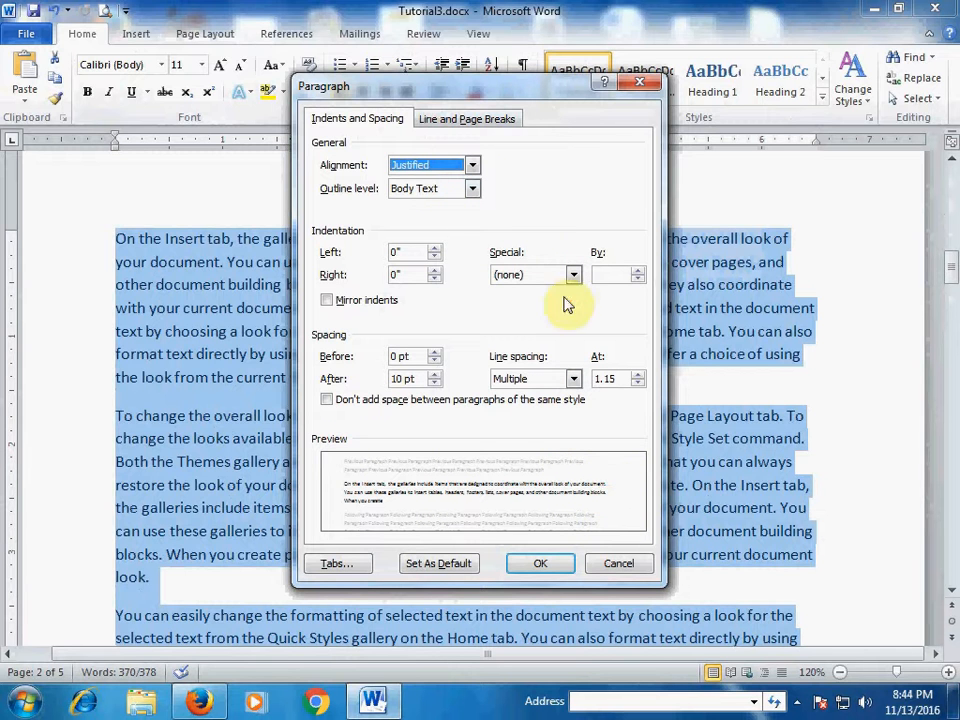
{"action": "left_click", "coordinate": [473, 166]}
{"action": "left_click", "coordinate": [440, 181]}
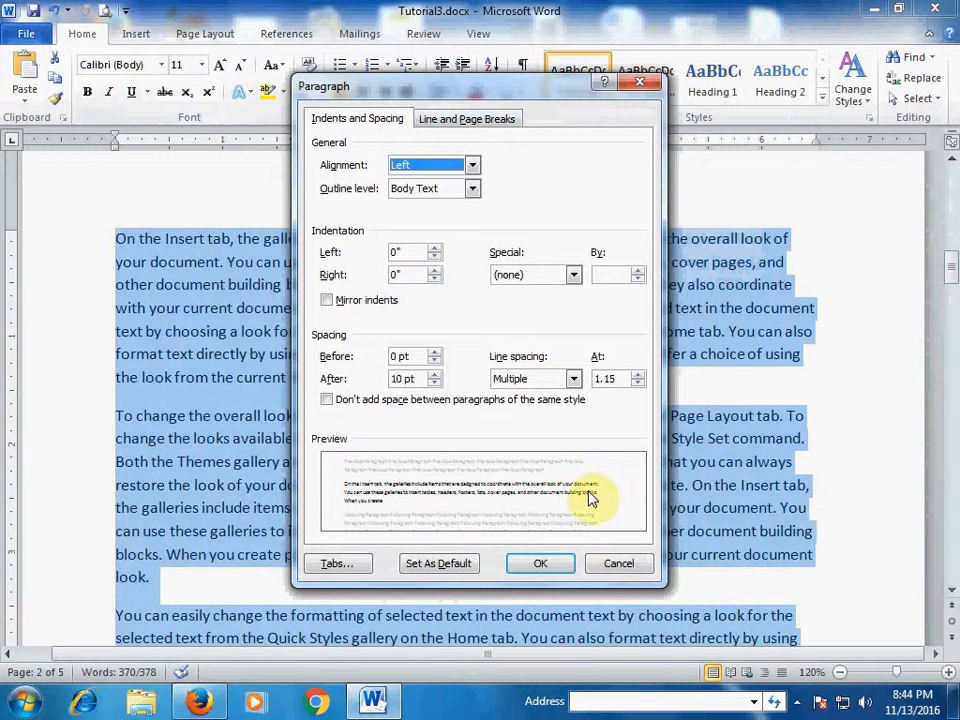
{"action": "left_click", "coordinate": [470, 164]}
{"action": "left_click", "coordinate": [432, 219]}
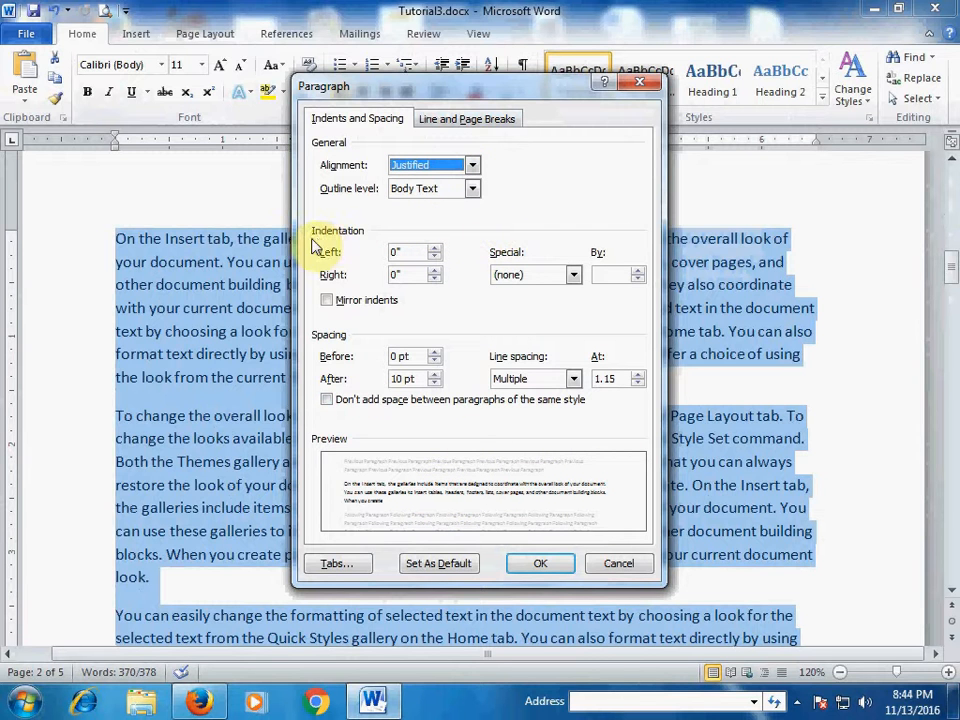
Give the selected paragraphs a First line special indentation of 0.5"
{"action": "left_click", "coordinate": [577, 278]}
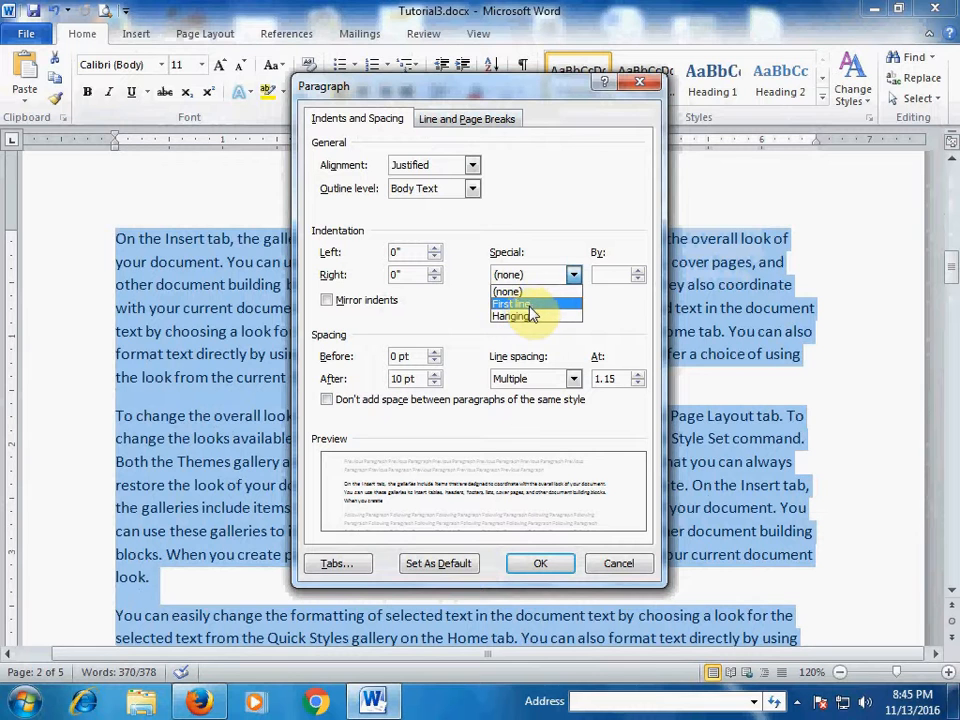
{"action": "left_click", "coordinate": [536, 305]}
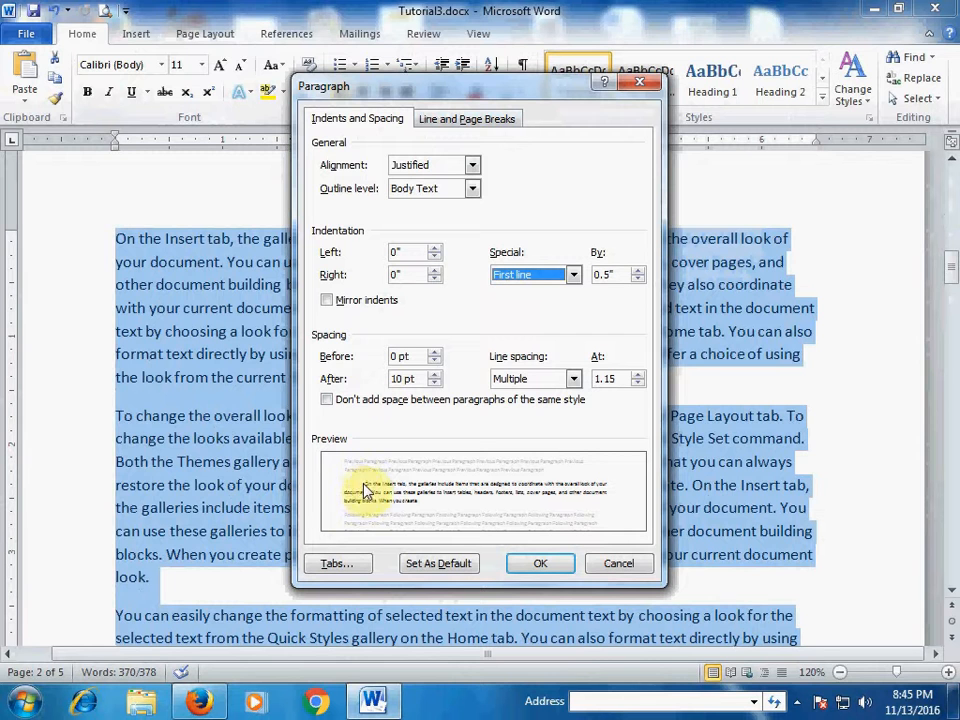
{"action": "left_click", "coordinate": [570, 277]}
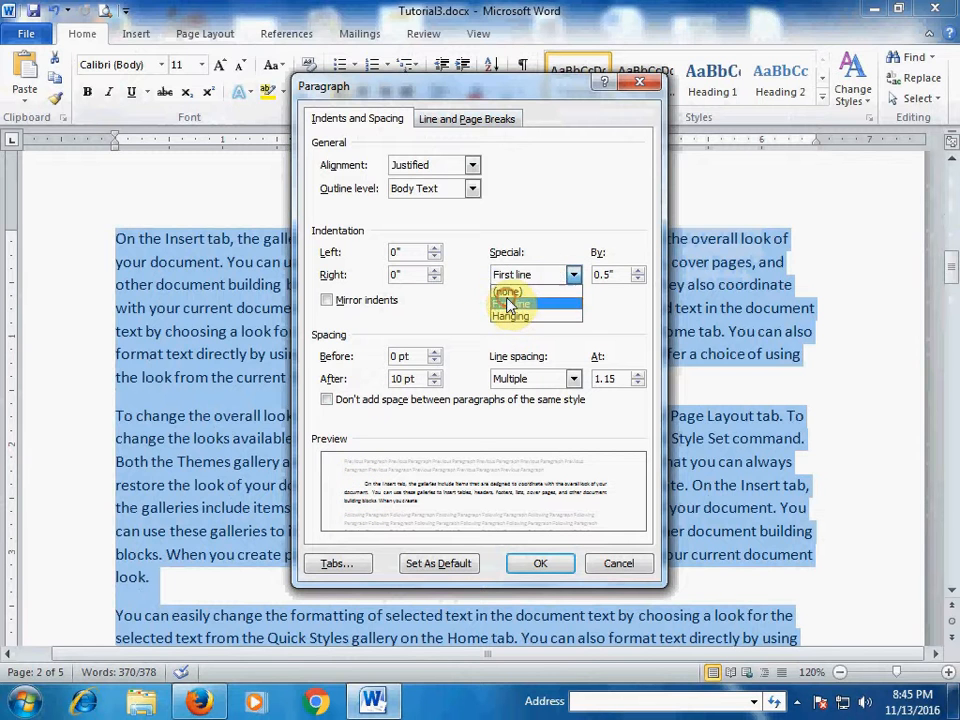
{"action": "left_click", "coordinate": [508, 305]}
{"action": "left_click", "coordinate": [558, 274]}
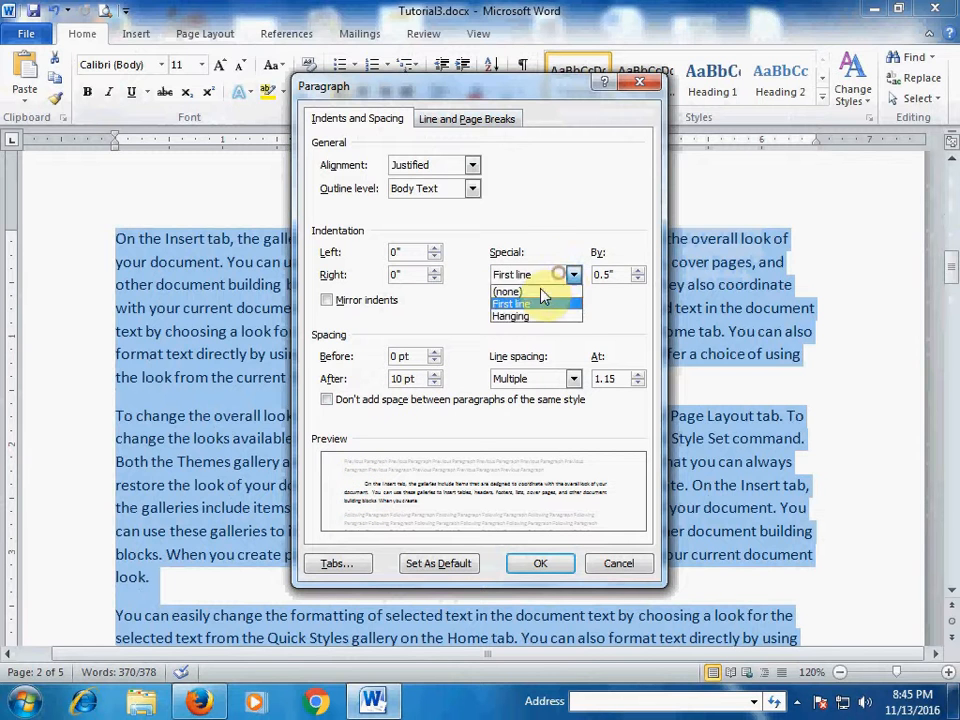
{"action": "left_click", "coordinate": [540, 291]}
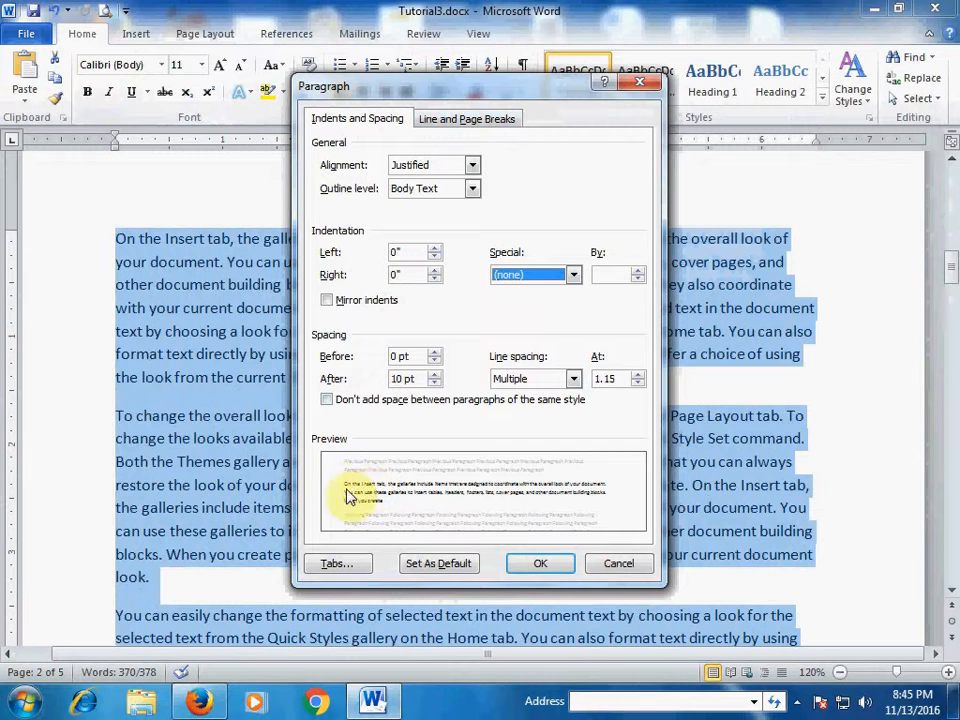
{"action": "left_click", "coordinate": [569, 275]}
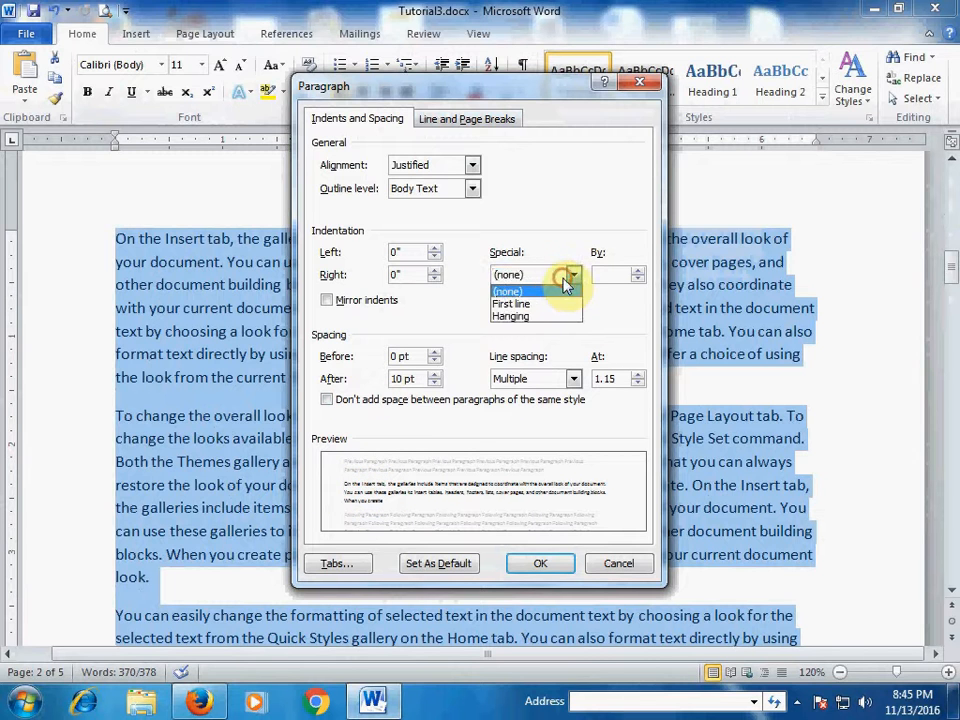
{"action": "left_click", "coordinate": [509, 304]}
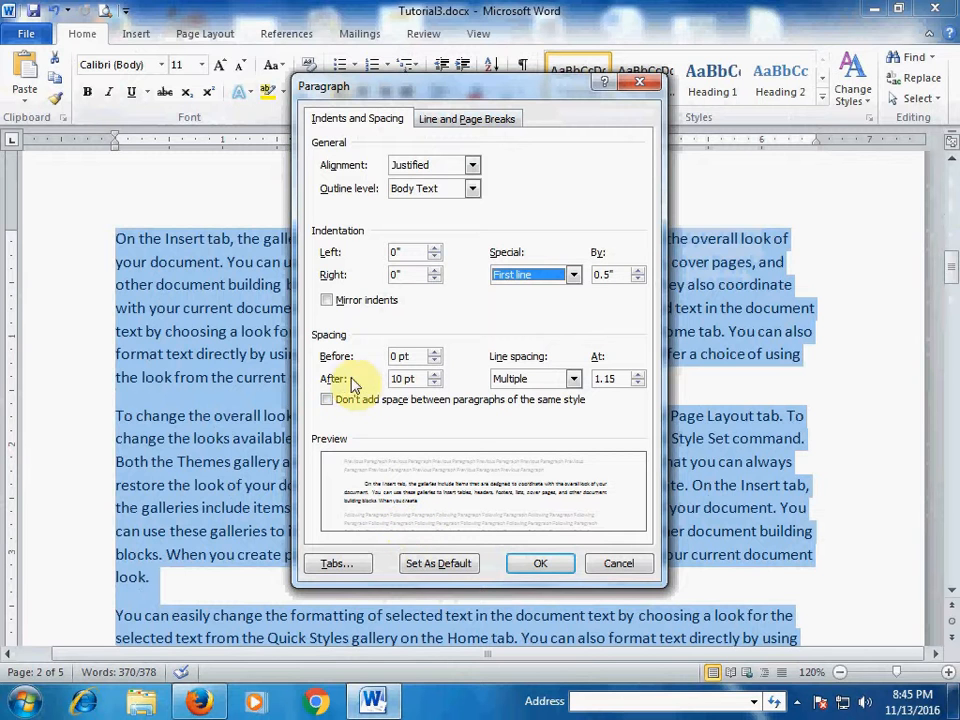
Set the spacing after the paragraphs to 18 pt and the line spacing to Single, and apply the paragraph settings
{"action": "left_click", "coordinate": [435, 373]}
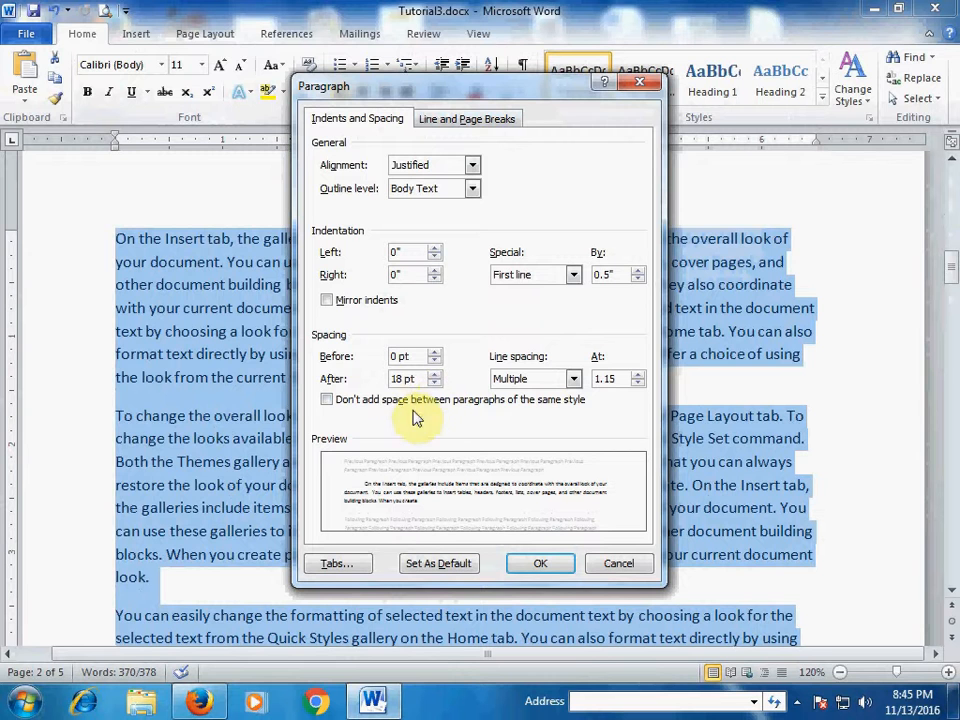
{"action": "left_click", "coordinate": [401, 386]}
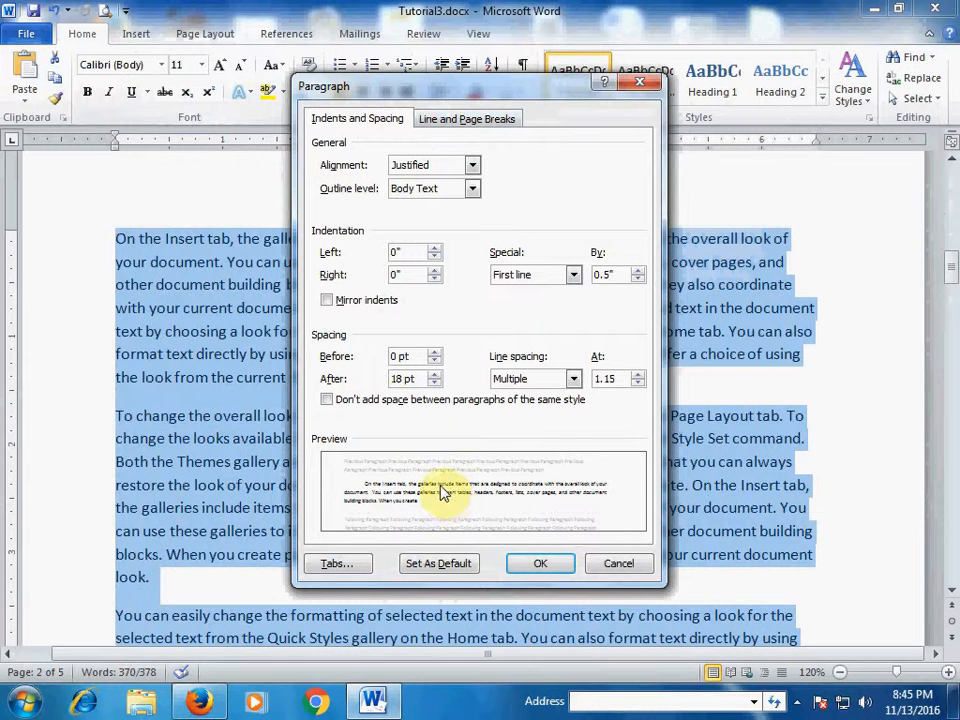
{"action": "left_click", "coordinate": [571, 381]}
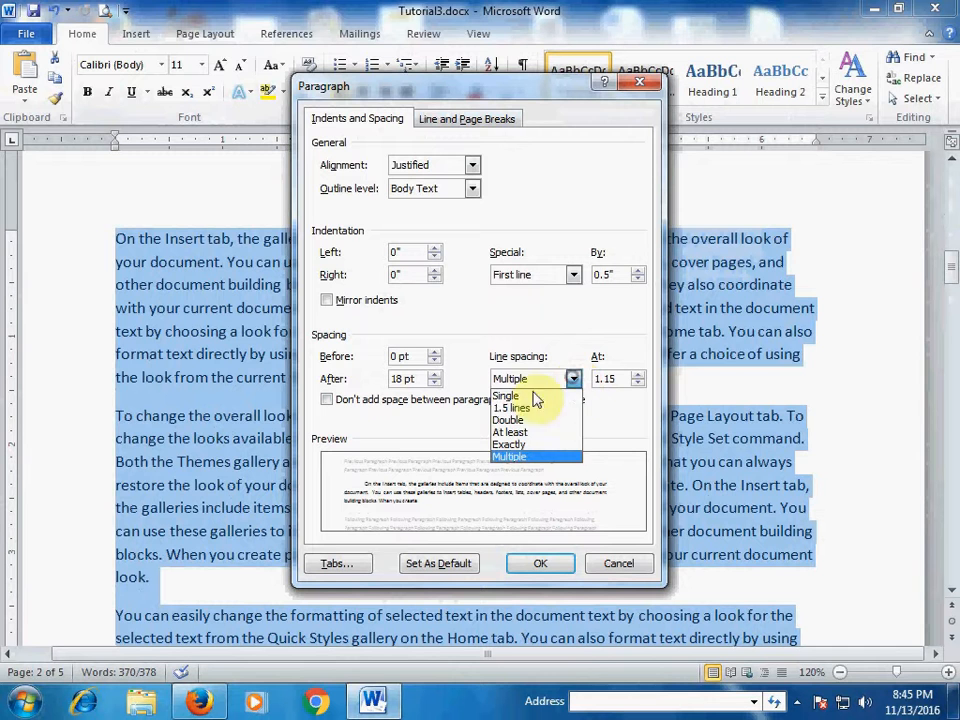
{"action": "left_click", "coordinate": [507, 396]}
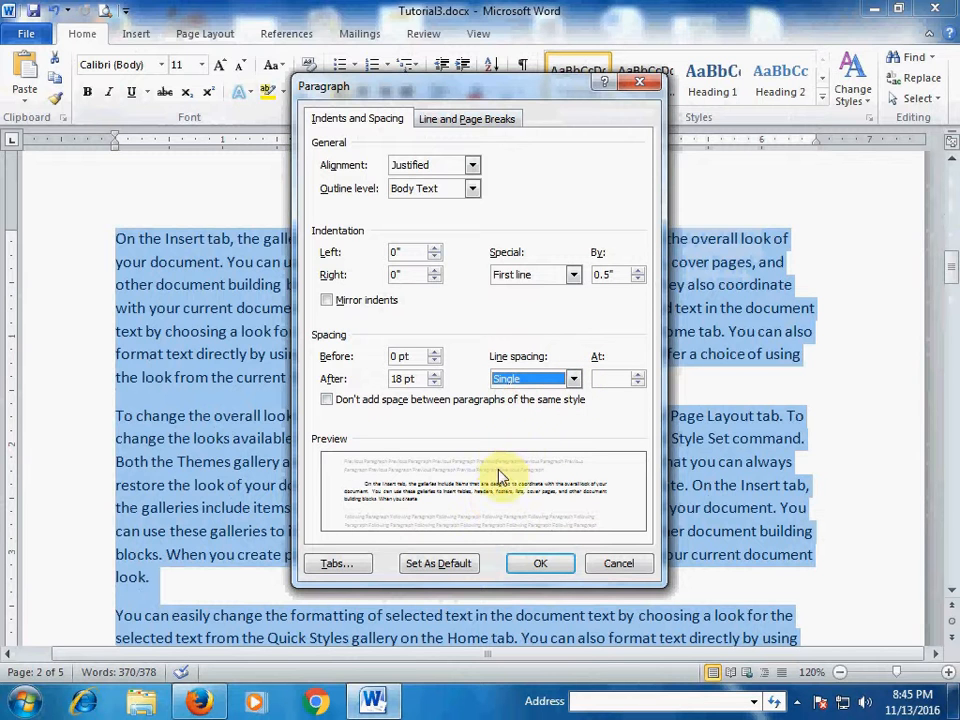
{"action": "left_click", "coordinate": [574, 379]}
{"action": "left_click", "coordinate": [535, 421]}
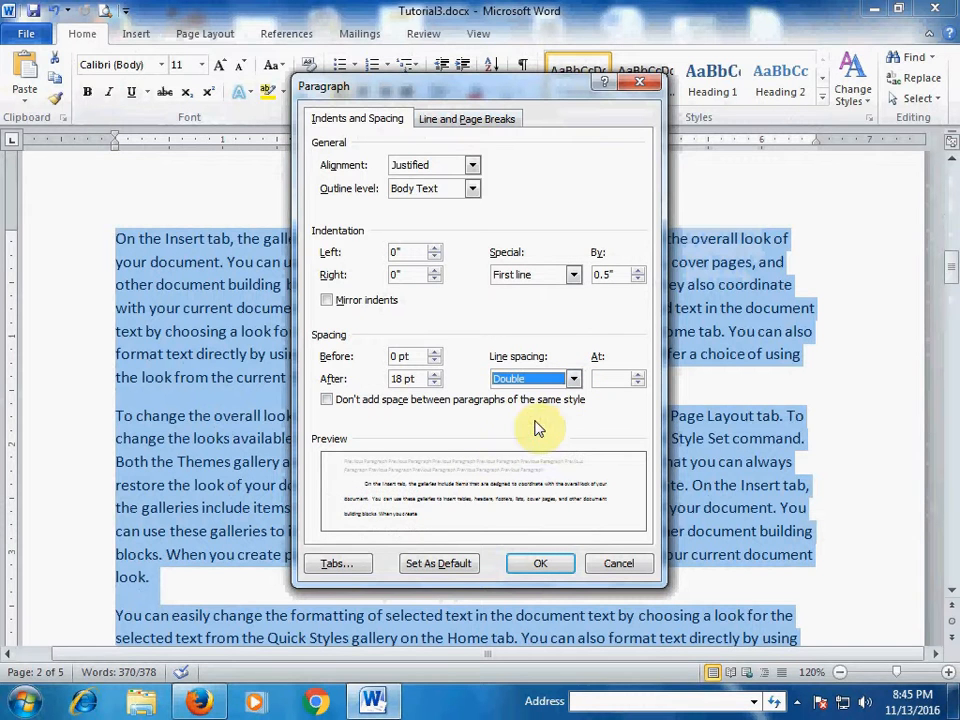
{"action": "left_click", "coordinate": [573, 379]}
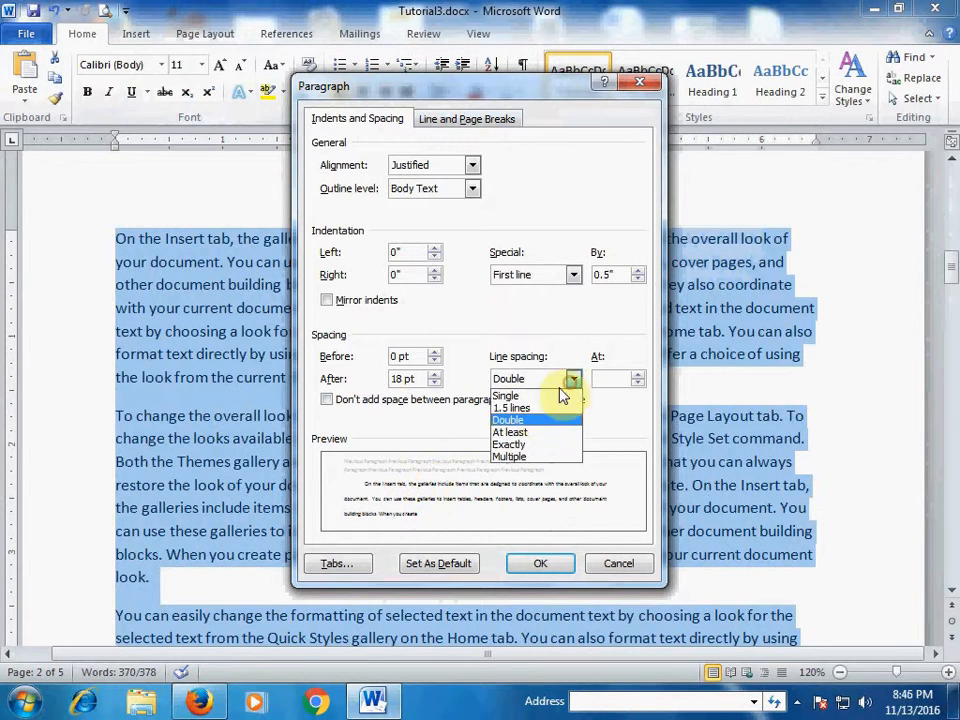
{"action": "left_click", "coordinate": [528, 396]}
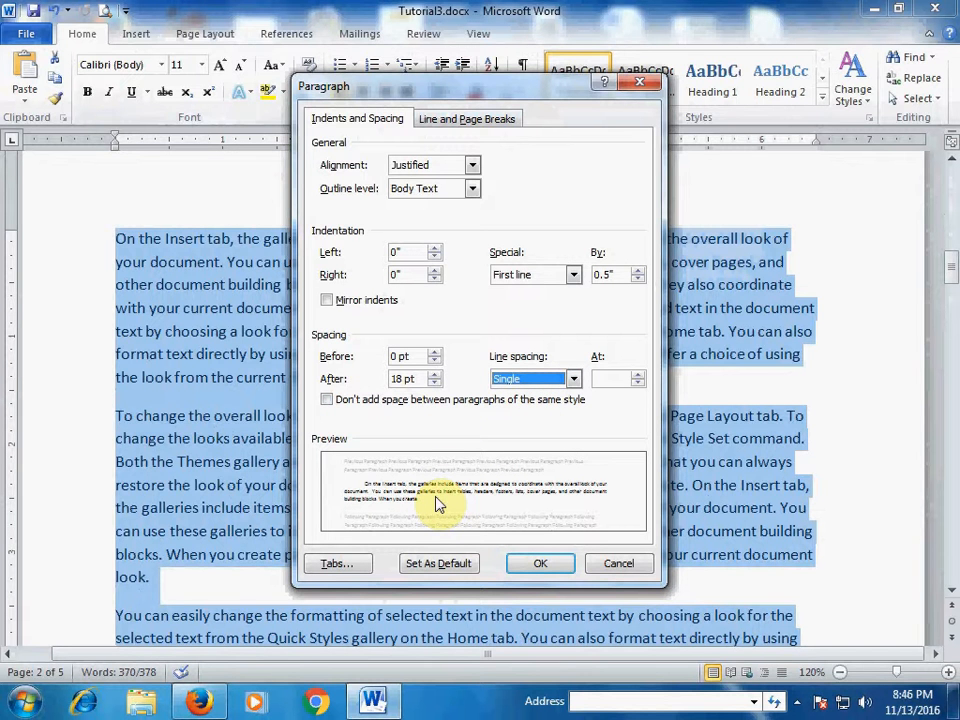
{"action": "left_click", "coordinate": [541, 564]}
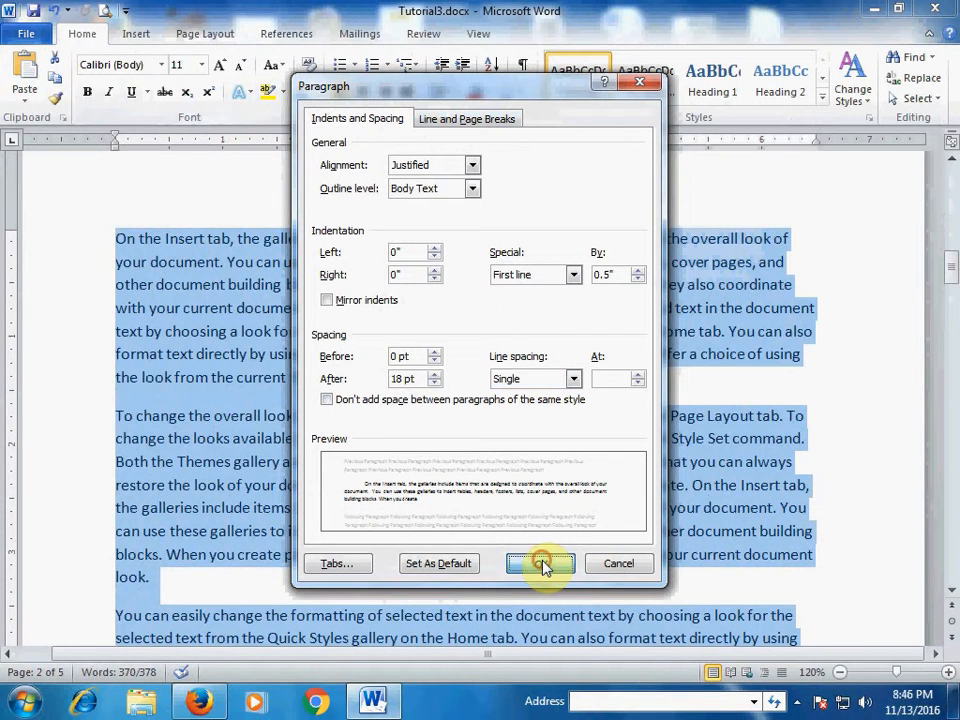
Review the justification, first-line indents and spacing of the reformatted sample paragraphs on page 2
{"action": "left_click", "coordinate": [476, 406]}
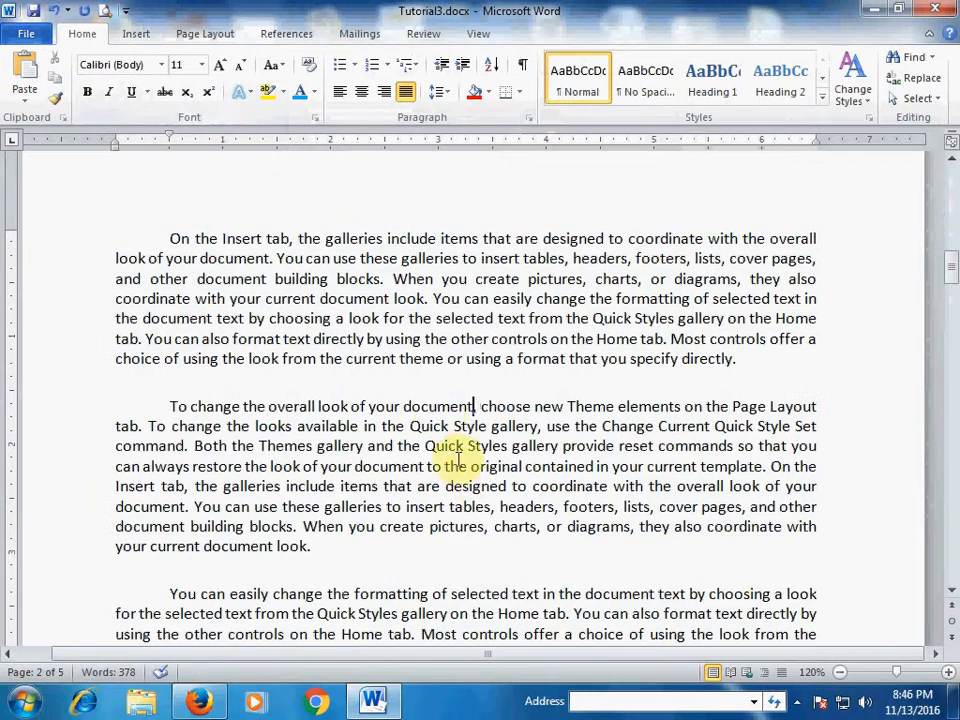
{"action": "scroll", "coordinate": [540, 455], "scroll_direction": "down", "scroll_amount": 4}
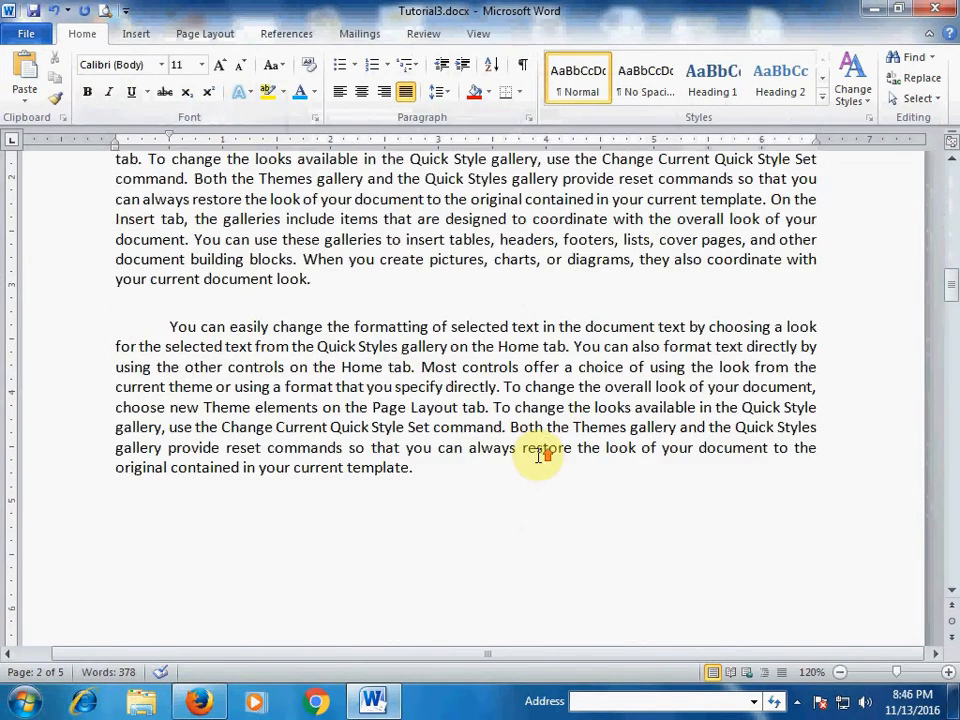
{"action": "scroll", "coordinate": [540, 455], "scroll_direction": "up", "scroll_amount": 5}
{"action": "scroll", "coordinate": [538, 455], "scroll_direction": "down", "scroll_amount": 1}
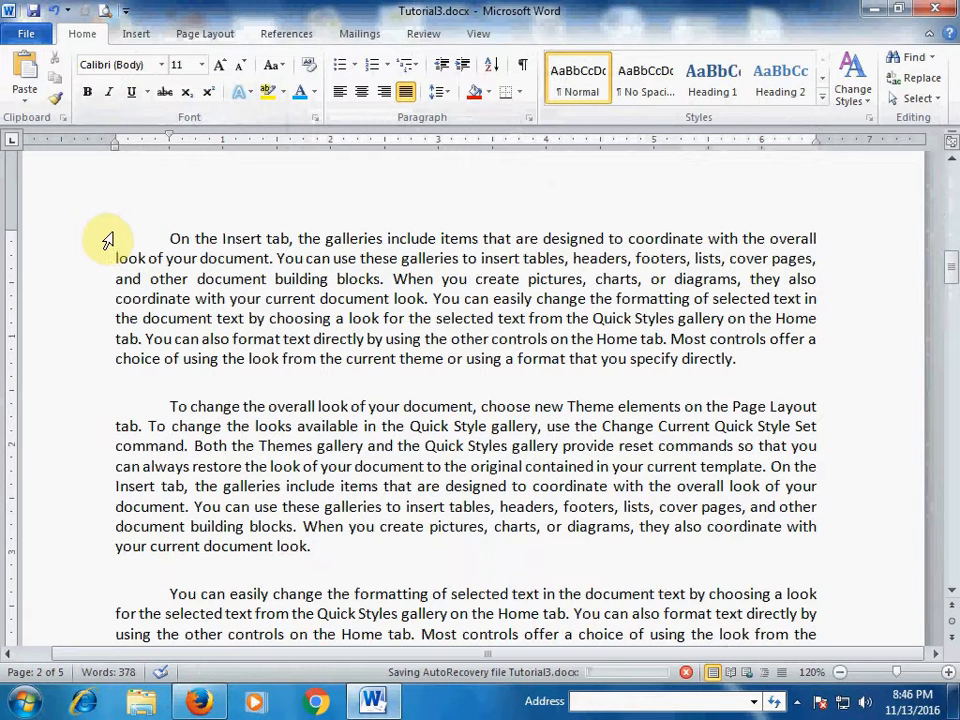
{"action": "triple_click", "coordinate": [244, 268]}
{"action": "left_click", "coordinate": [275, 355]}
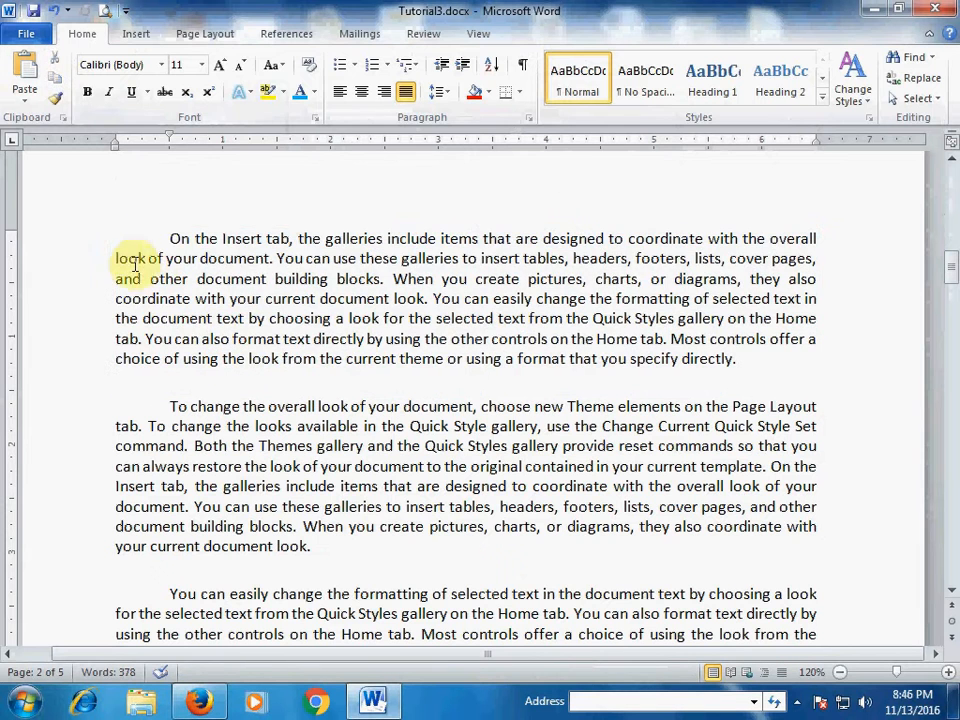
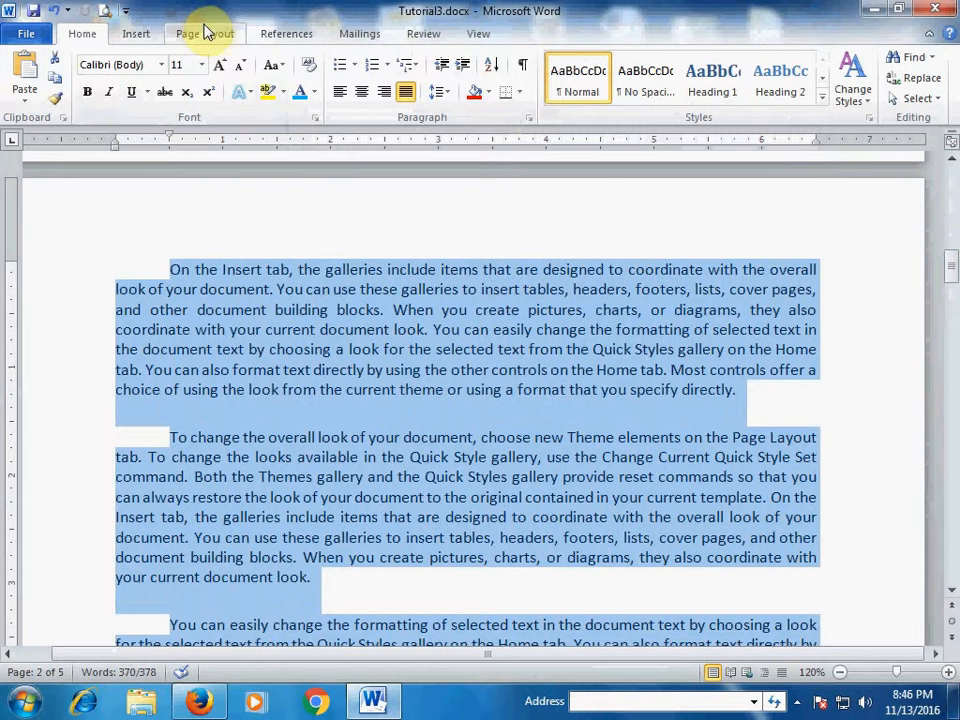
Increase the spacing after the selected sample paragraphs to 36 pt
{"action": "left_click", "coordinate": [211, 34]}
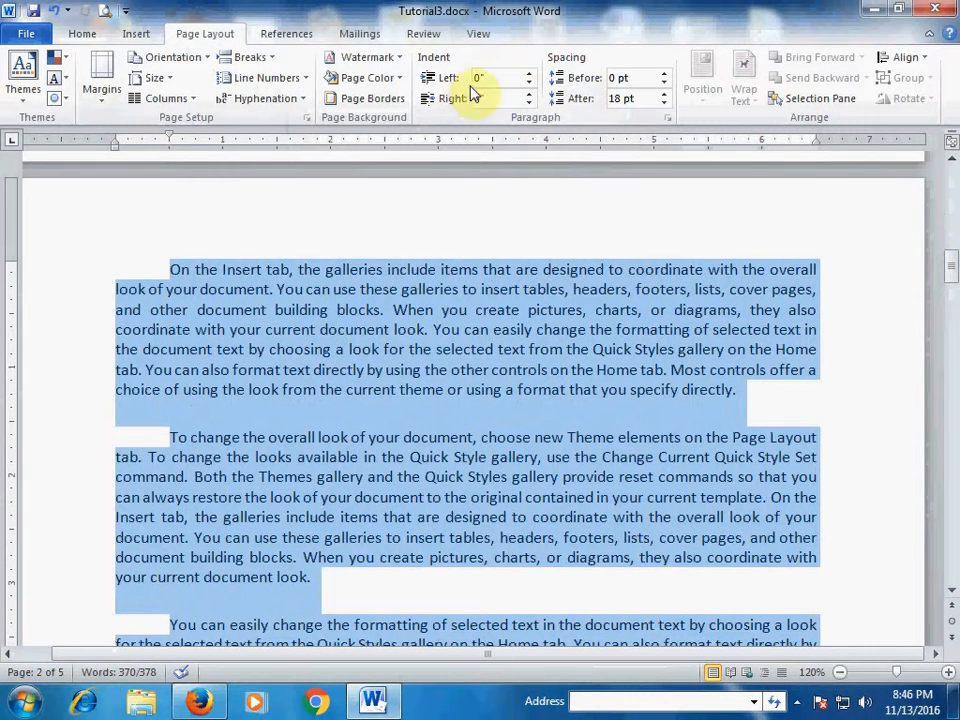
{"action": "left_click", "coordinate": [664, 93]}
{"action": "left_click", "coordinate": [664, 93]}
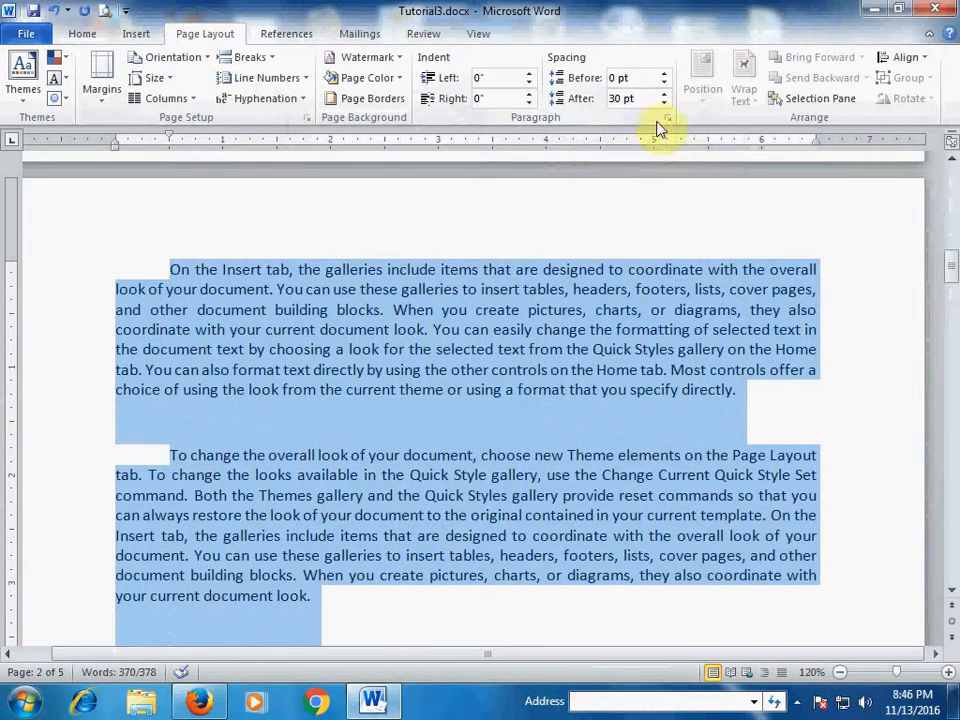
{"action": "left_click", "coordinate": [664, 93]}
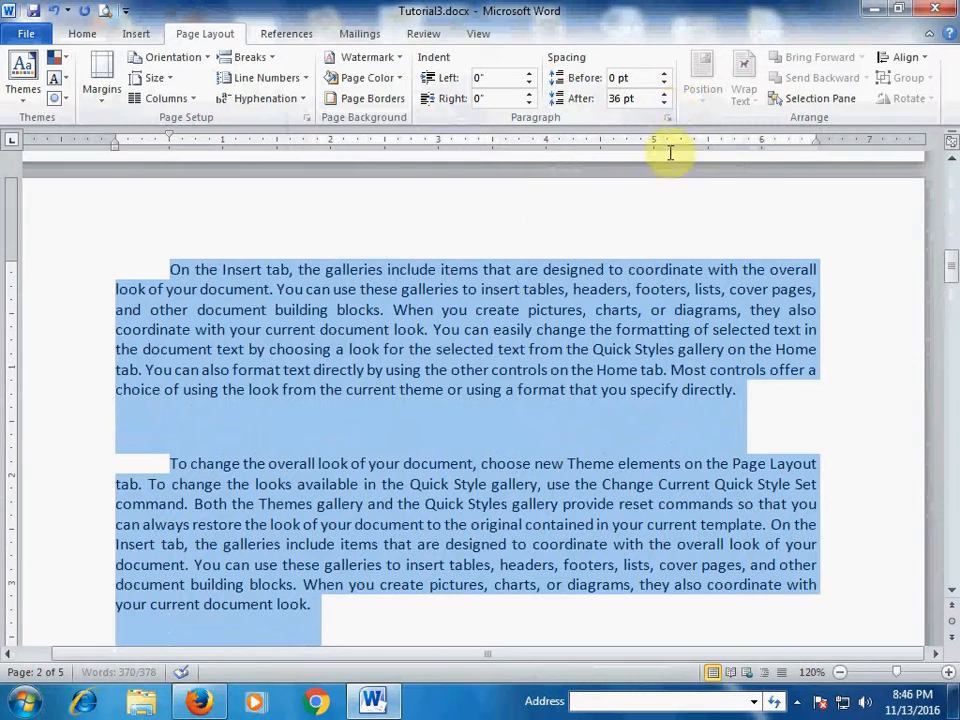
Set the spacing after the selected paragraphs back to 18 pt, deselect the text and look over the paragraphs
{"action": "left_click", "coordinate": [664, 104]}
{"action": "left_click", "coordinate": [664, 104]}
{"action": "left_click", "coordinate": [664, 104]}
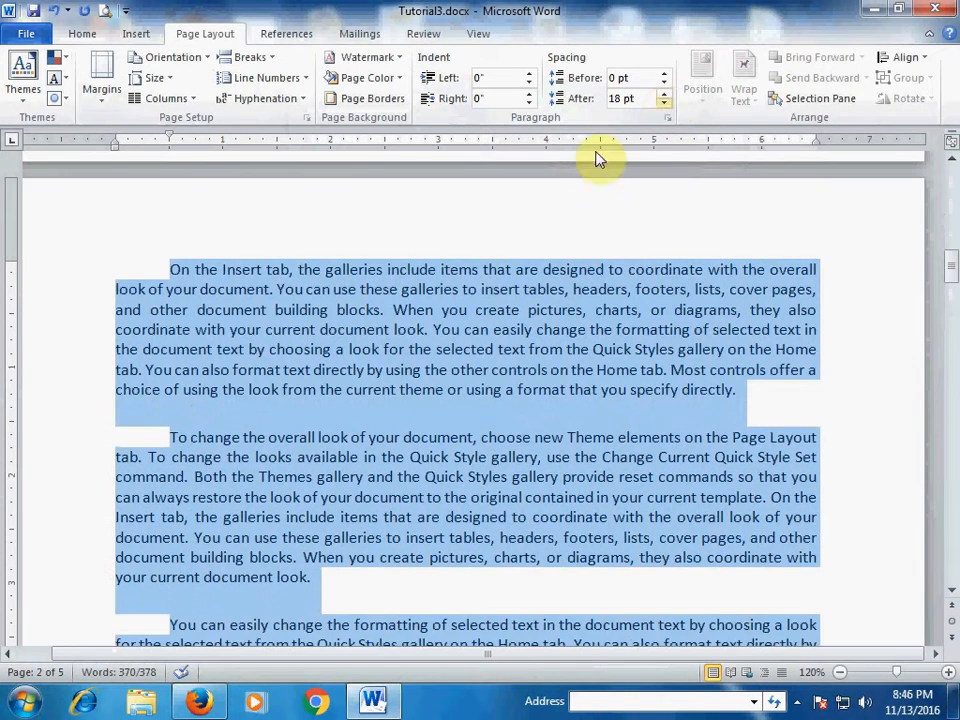
{"action": "left_click", "coordinate": [400, 390]}
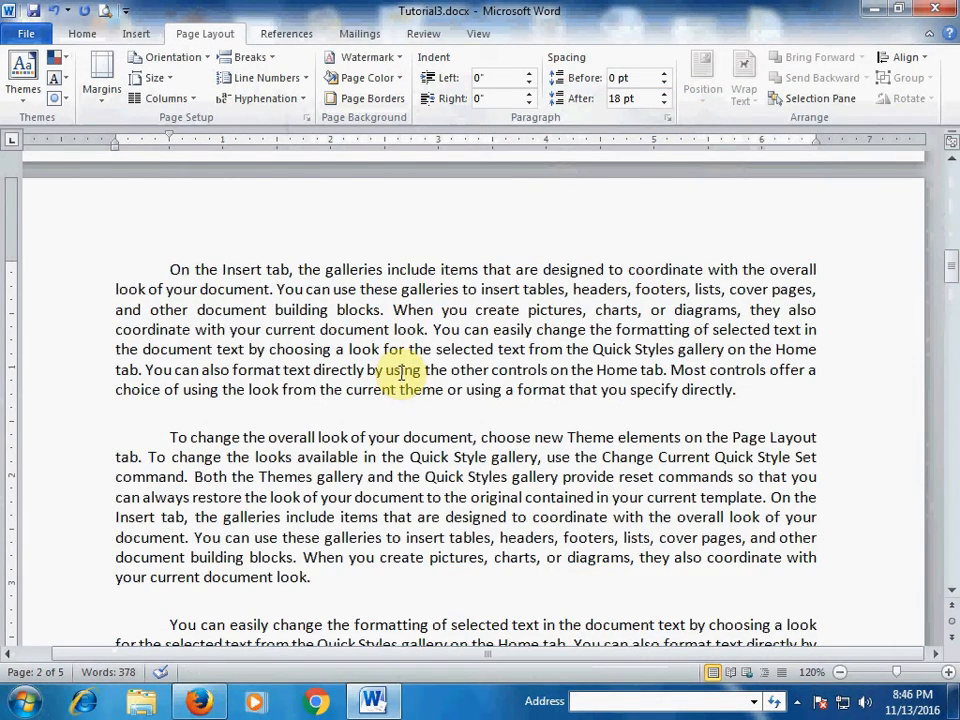
{"action": "scroll", "coordinate": [402, 385], "scroll_direction": "down", "scroll_amount": 5}
{"action": "scroll", "coordinate": [400, 362], "scroll_direction": "up", "scroll_amount": 4}
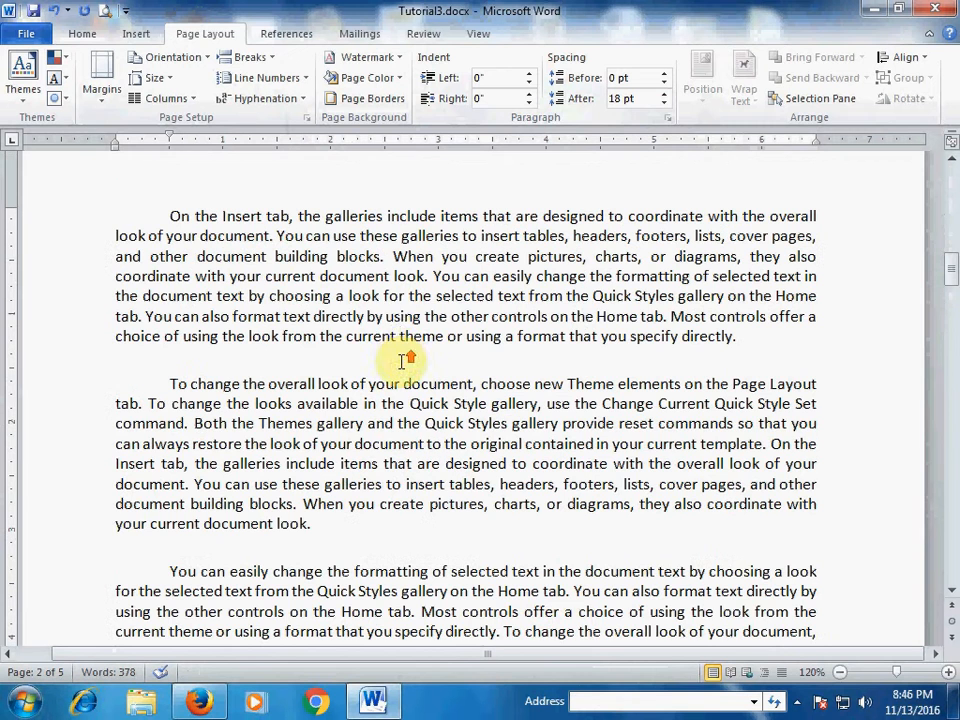